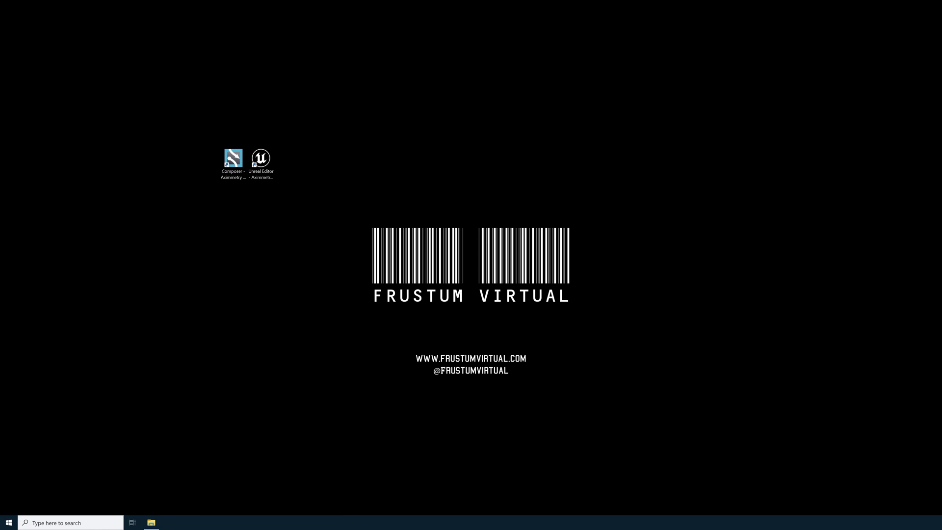
- Launch the Aximmetry Unreal Editor and open a copy of the AximmetryLED01 project, converting it to this engine version
{"action": "double_click", "coordinate": [260, 159]}
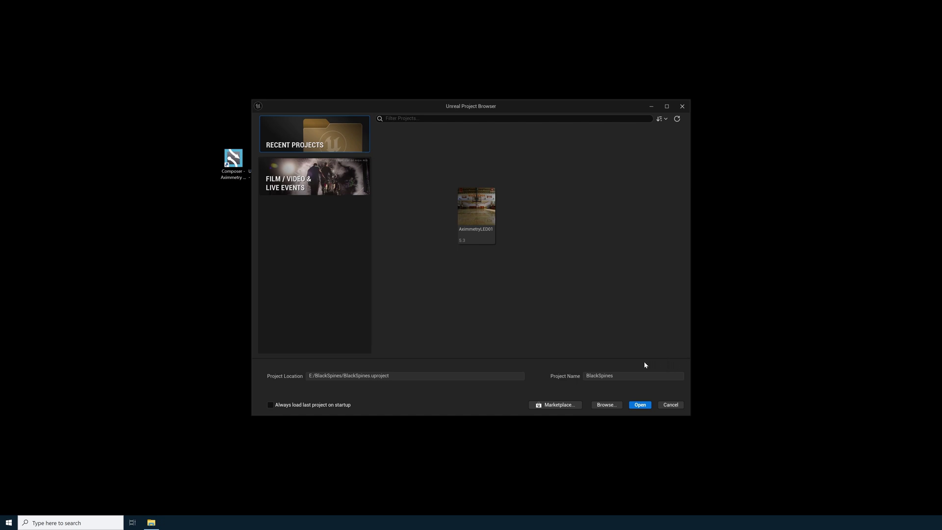
{"action": "left_click", "coordinate": [474, 235]}
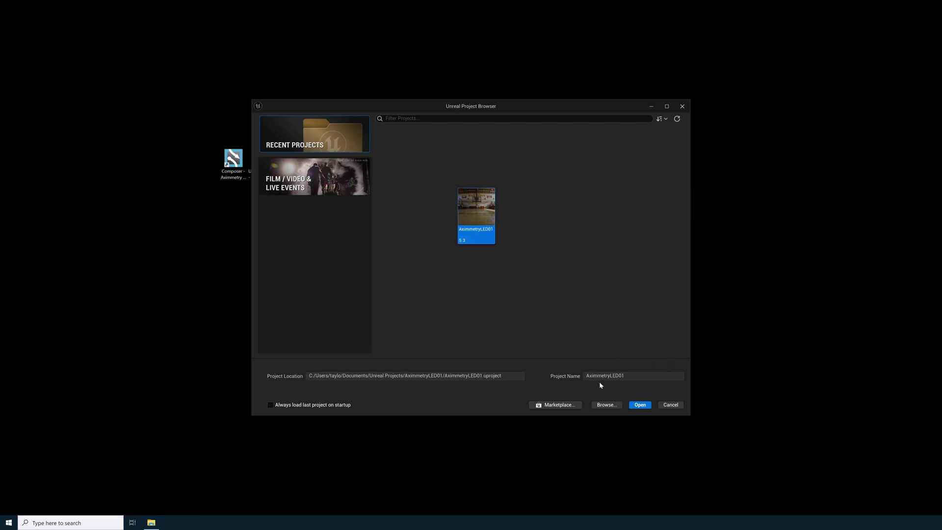
{"action": "left_click", "coordinate": [639, 405]}
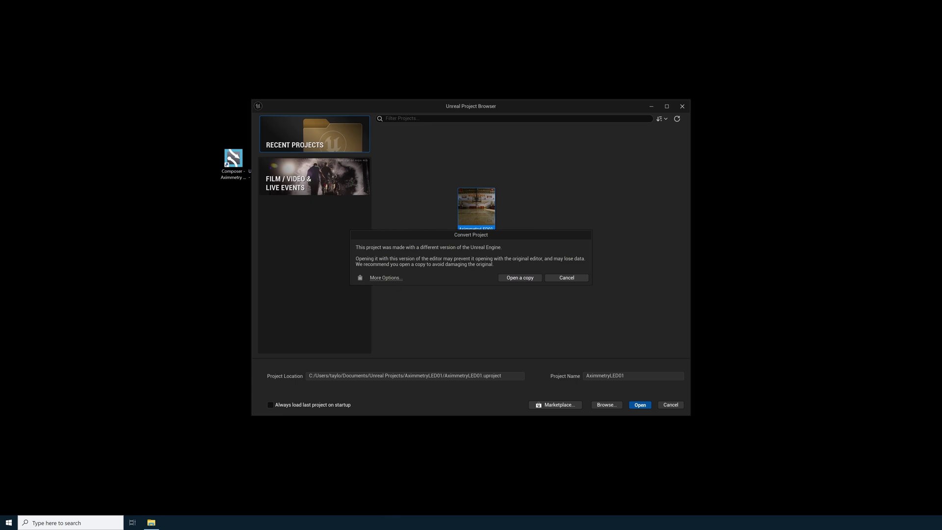
{"action": "left_click", "coordinate": [516, 281]}
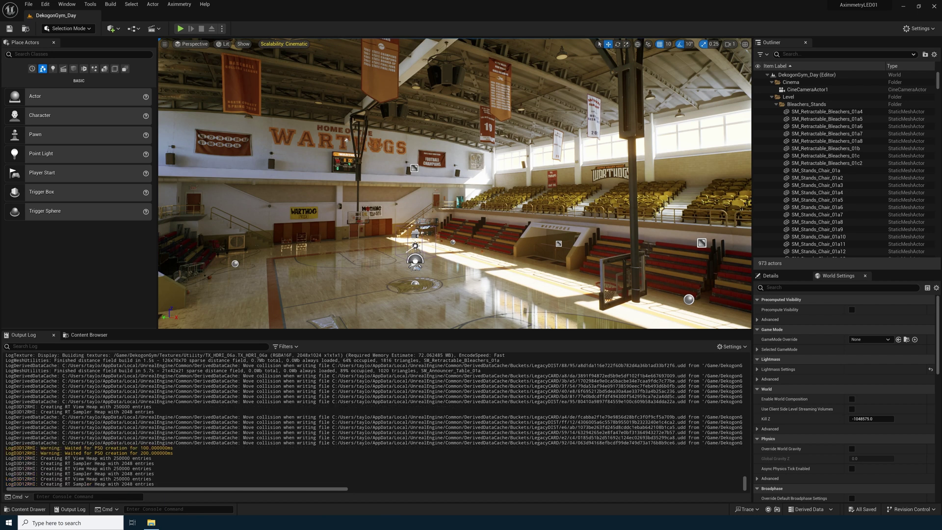
- Bring the Content Browser into view in place of the Output Log
{"action": "left_click", "coordinate": [91, 334]}
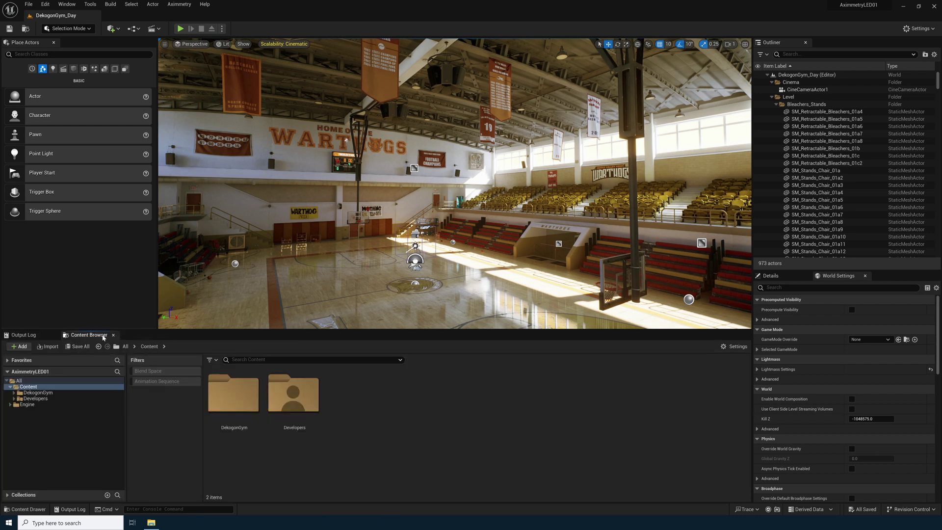
{"action": "left_click", "coordinate": [24, 509]}
{"action": "left_click", "coordinate": [72, 45]}
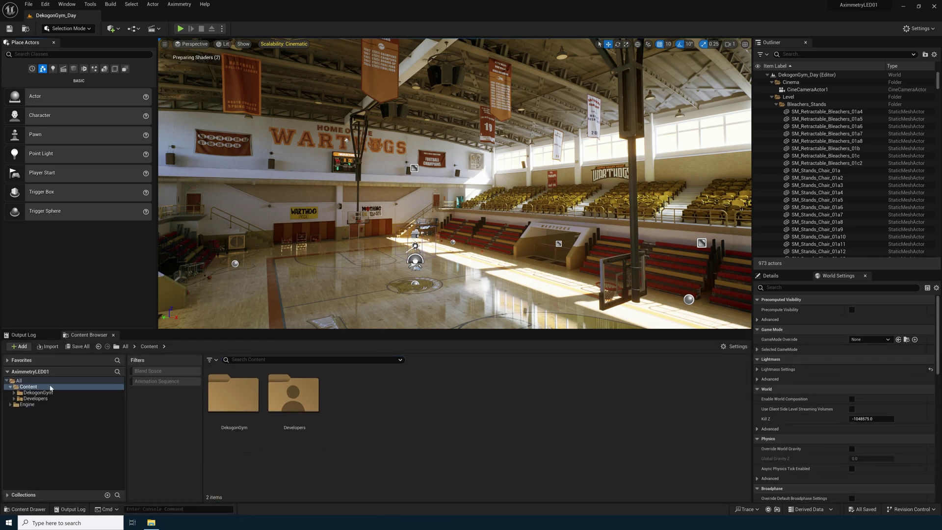
{"action": "left_click", "coordinate": [67, 4]}
{"action": "mouse_move", "coordinate": [90, 234]}
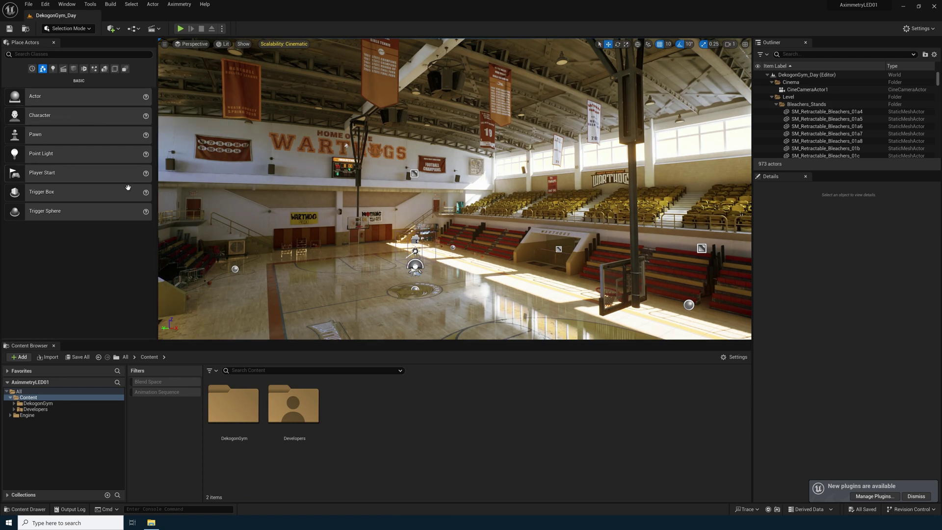
- Find the stencil options in the project settings and set Custom Depth-Stencil Pass to Enabled with Stencil
{"action": "left_click", "coordinate": [45, 4]}
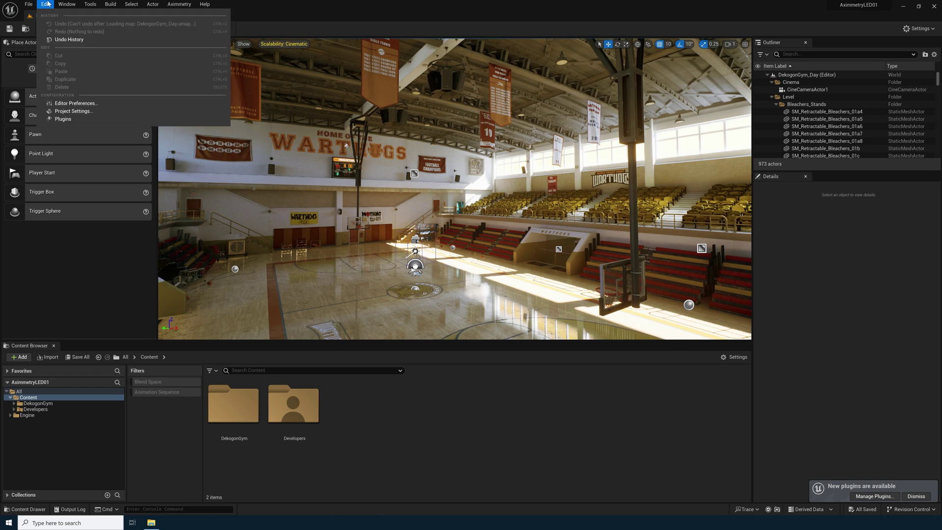
{"action": "left_click", "coordinate": [61, 112]}
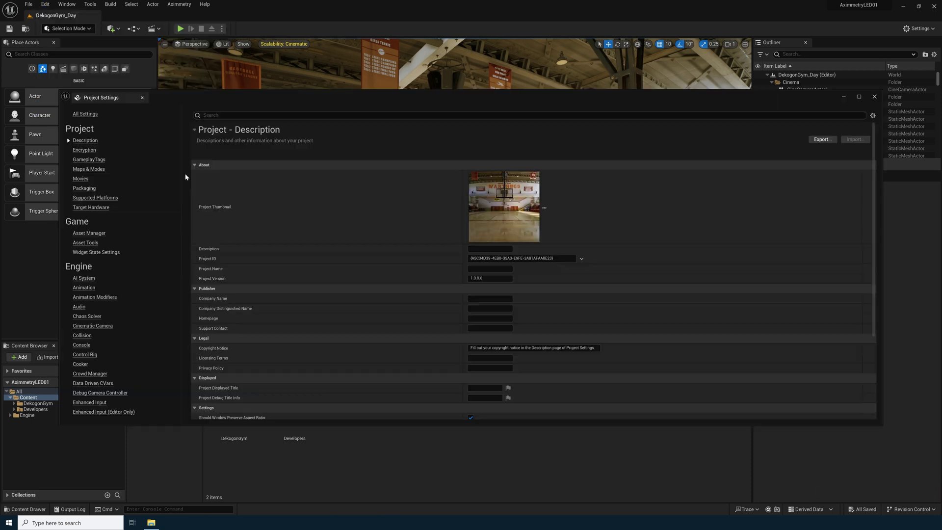
{"action": "type", "text": "stencil"}
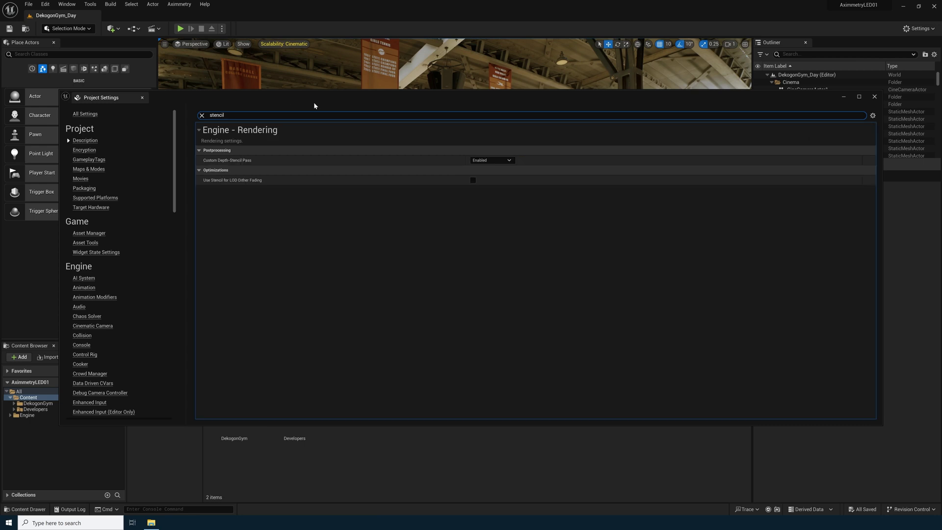
{"action": "left_click", "coordinate": [496, 161]}
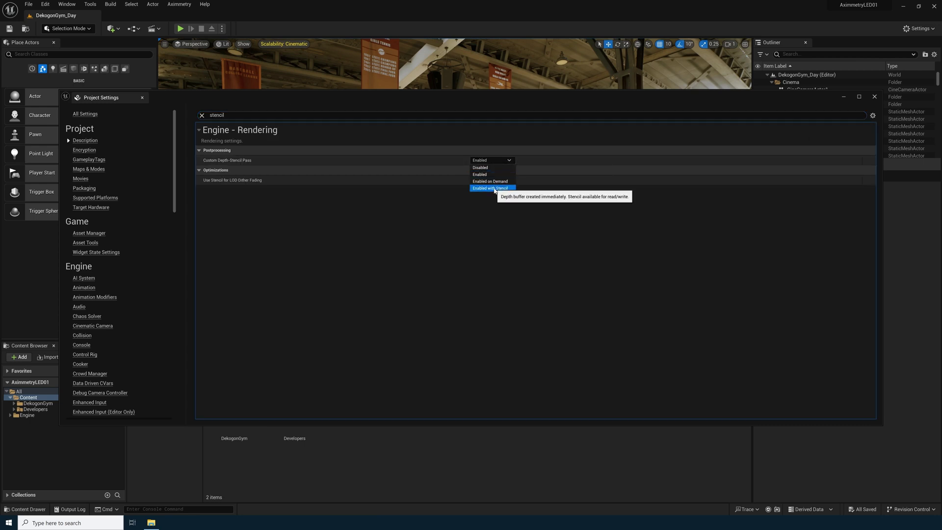
{"action": "left_click", "coordinate": [493, 189]}
- Search the project settings for "planar" and verify that Support global clip plane for Planar Reflections is enabled
{"action": "left_click", "coordinate": [225, 115]}
{"action": "key", "text": "ctrl+a"}
{"action": "type", "text": "planar"}
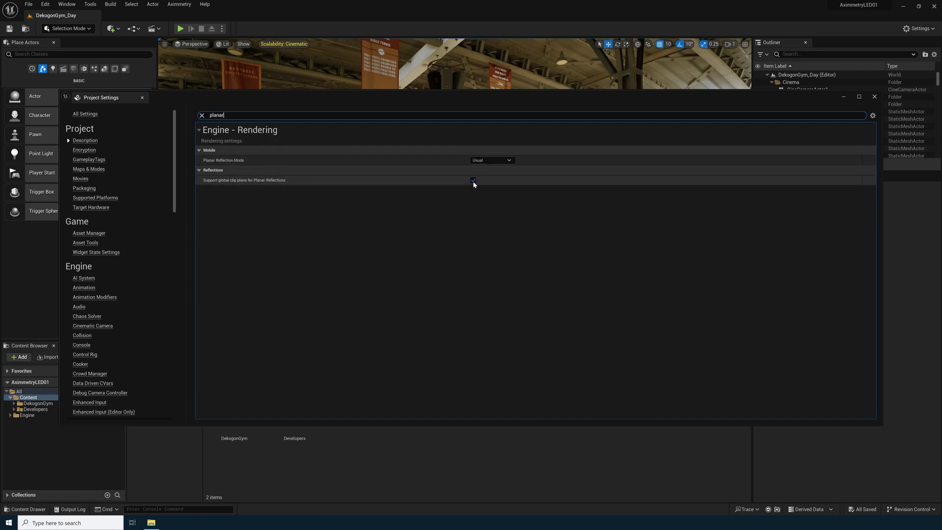
{"action": "left_click", "coordinate": [201, 115]}
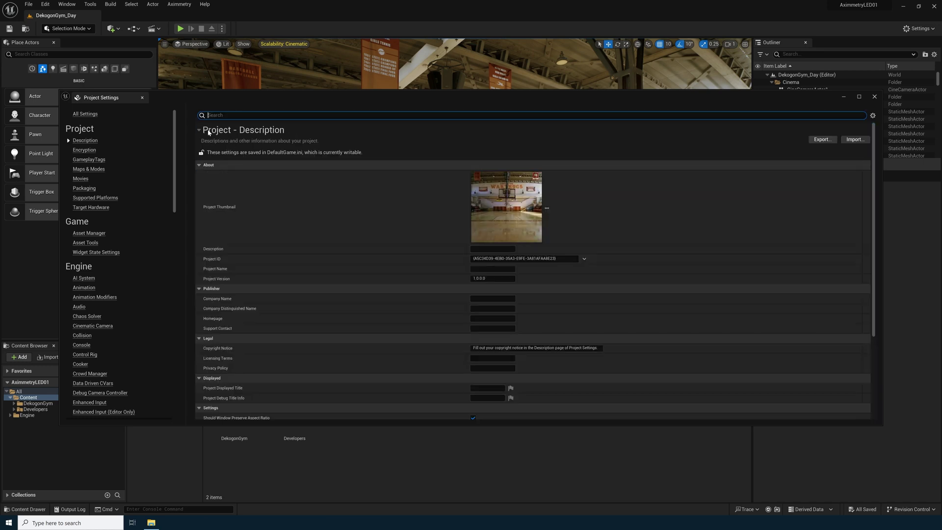
- In the Maps & Modes project settings, create a new default game mode named AximmetryMode in the Blueprints folder
{"action": "left_click", "coordinate": [85, 169]}
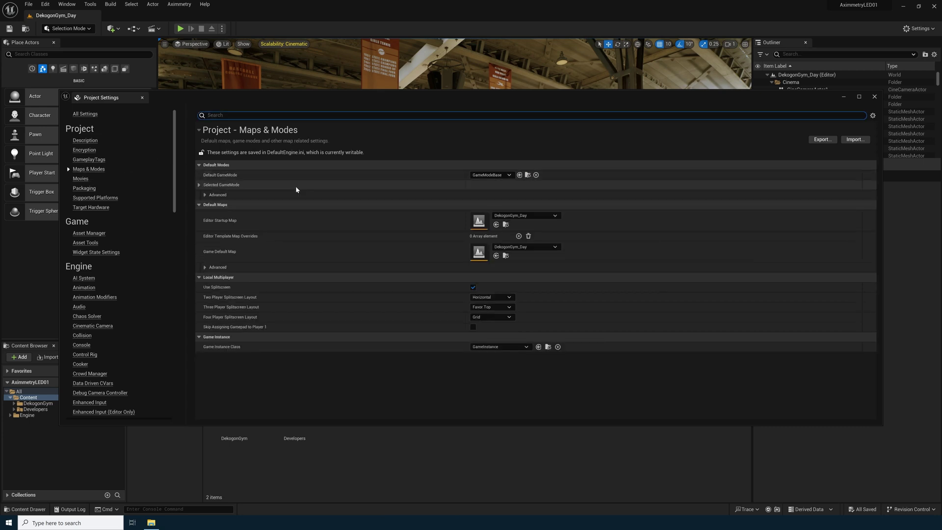
{"action": "left_click", "coordinate": [217, 195]}
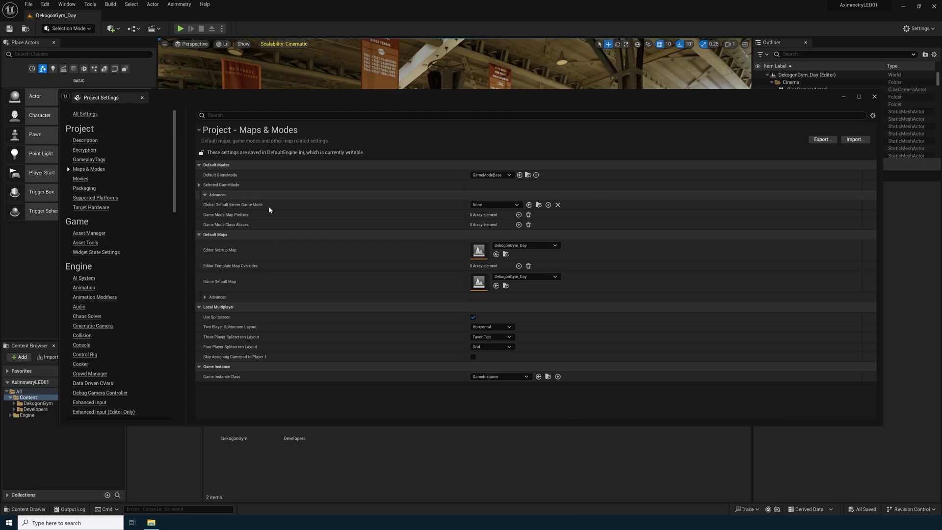
{"action": "left_click", "coordinate": [203, 186]}
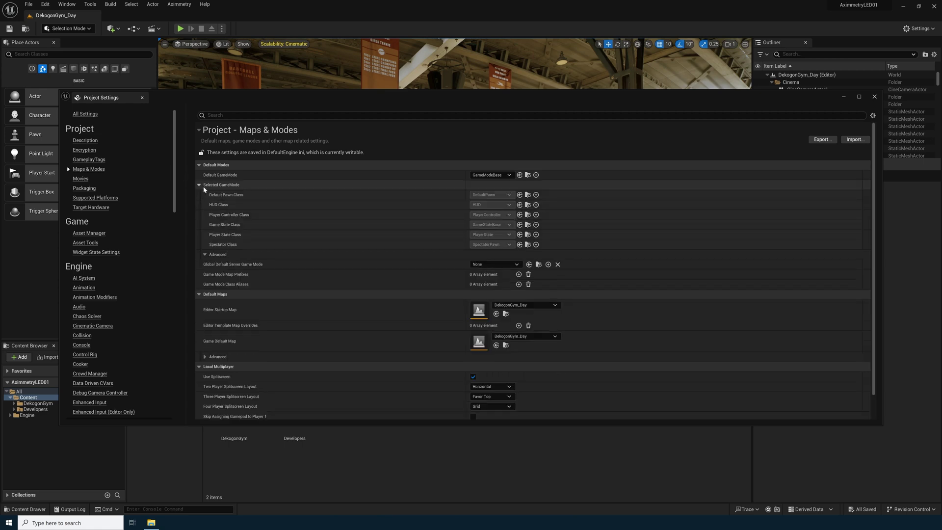
{"action": "left_click", "coordinate": [536, 175]}
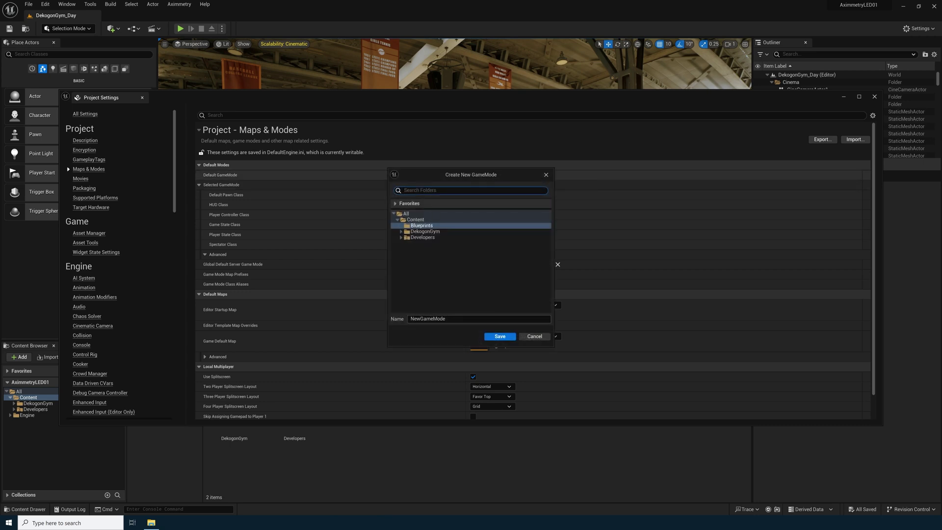
{"action": "type", "text": "AximmetryMode"}
{"action": "left_click", "coordinate": [505, 336]}
- Set the Default Pawn Class of the AximmetryMode game mode to None
{"action": "left_click", "coordinate": [490, 195]}
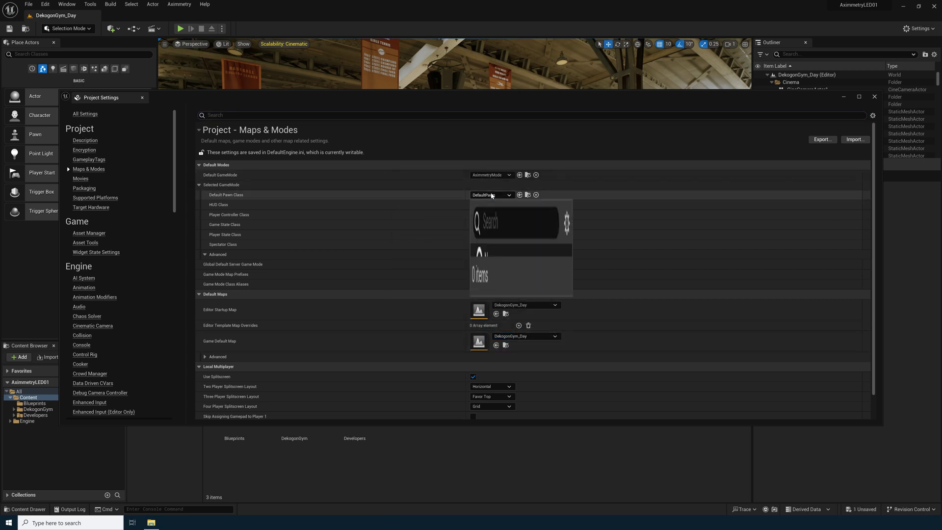
{"action": "left_click", "coordinate": [487, 209]}
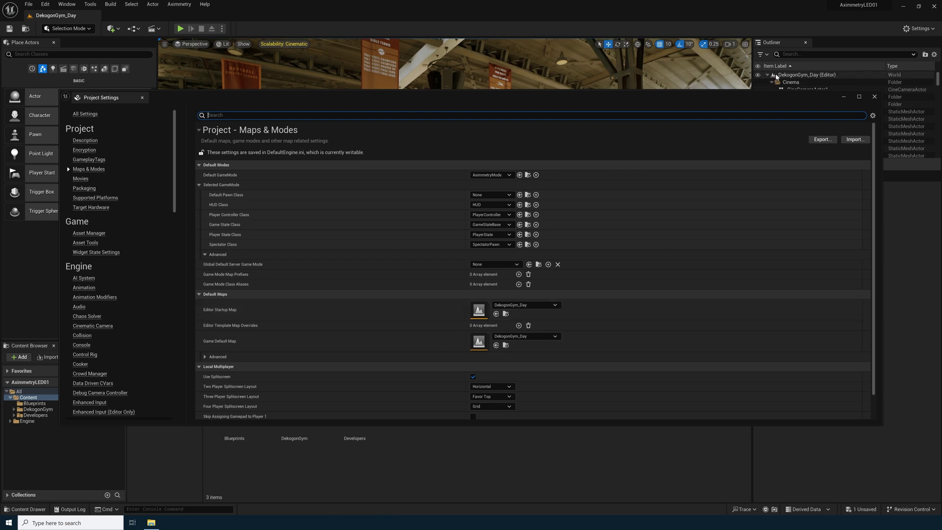
{"action": "left_click_drag", "start_coordinate": [781, 99], "coordinate": [682, 143]}
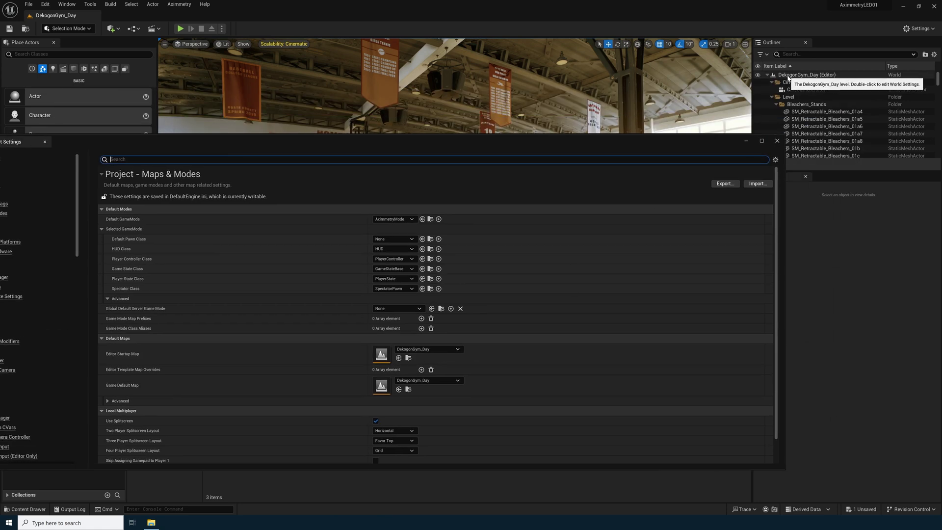
{"action": "left_click_drag", "start_coordinate": [699, 142], "coordinate": [759, 73]}
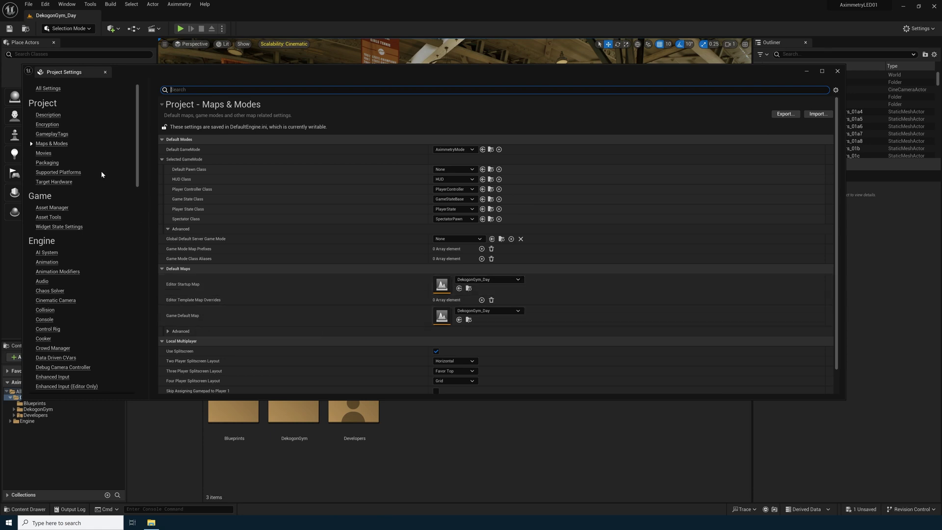
- In the advanced Packaging settings, add an element to the list of maps to include in a packaged build
{"action": "left_click", "coordinate": [49, 167]}
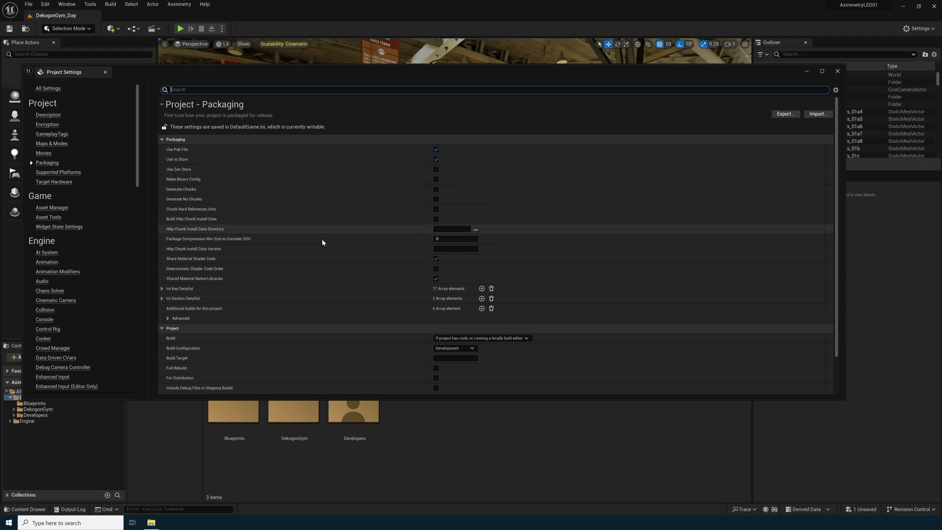
{"action": "scroll", "coordinate": [324, 234], "scroll_direction": "down", "scroll_amount": 2}
{"action": "left_click", "coordinate": [169, 284]}
{"action": "scroll", "coordinate": [284, 290], "scroll_direction": "down", "scroll_amount": 15}
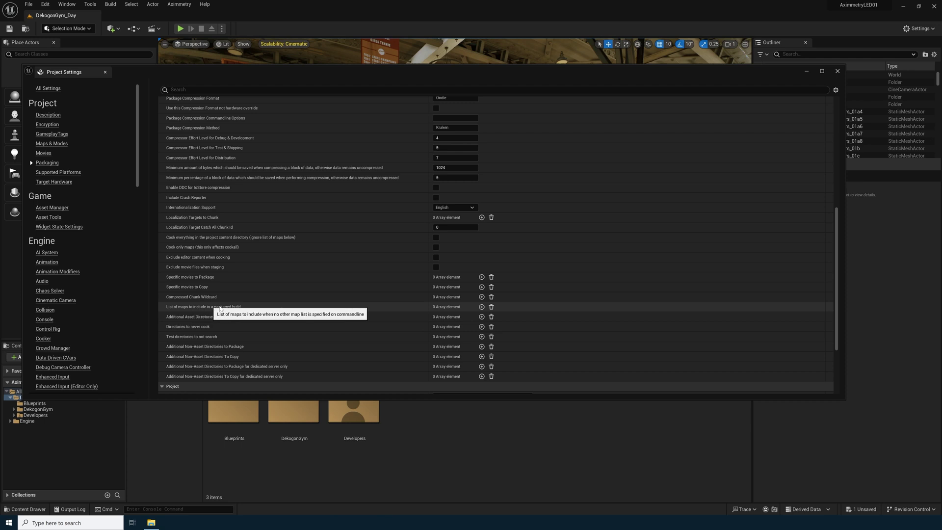
{"action": "left_click", "coordinate": [481, 308]}
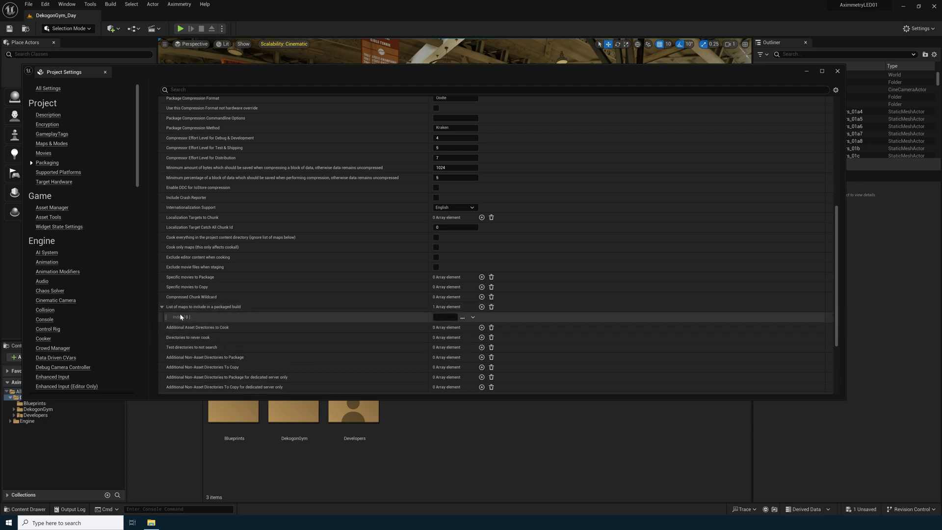
- Assign DekogonGym_Day.umap from the AximmetryLED01 5.3 project's Content/DekogonGym/Maps folder to the new map list element
{"action": "left_click", "coordinate": [463, 318]}
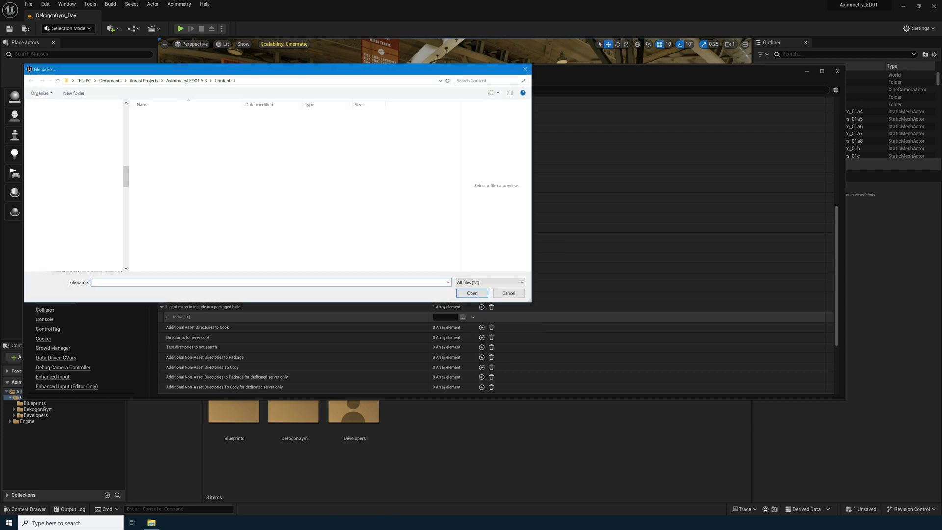
{"action": "left_click_drag", "start_coordinate": [127, 179], "coordinate": [126, 116]}
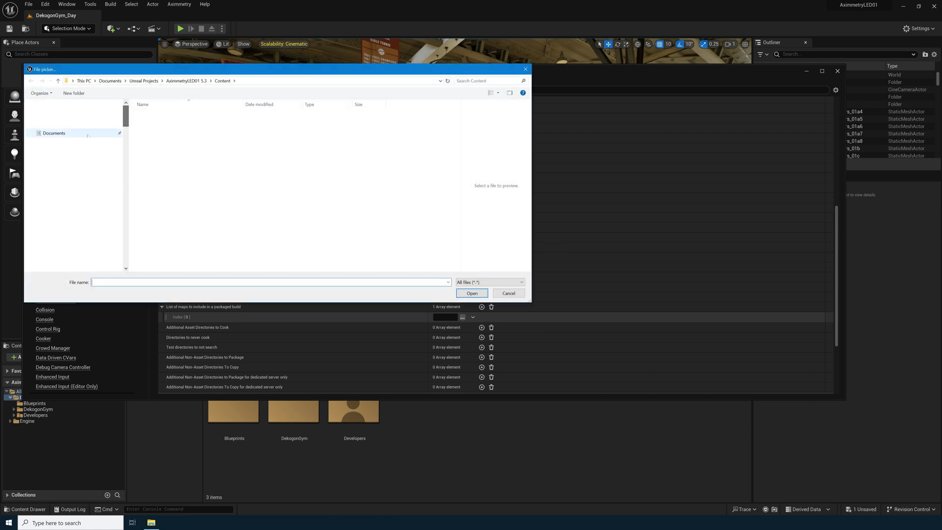
{"action": "left_click", "coordinate": [54, 132]}
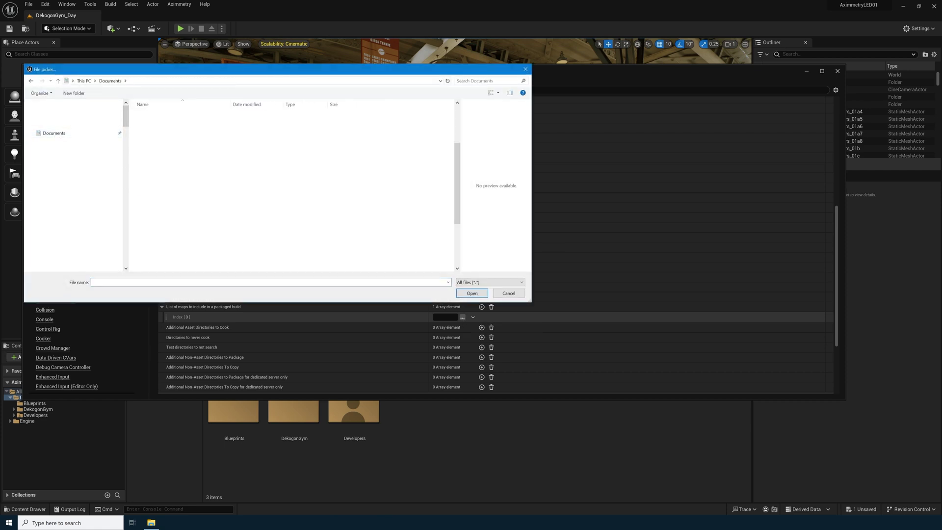
{"action": "double_click", "coordinate": [159, 213]}
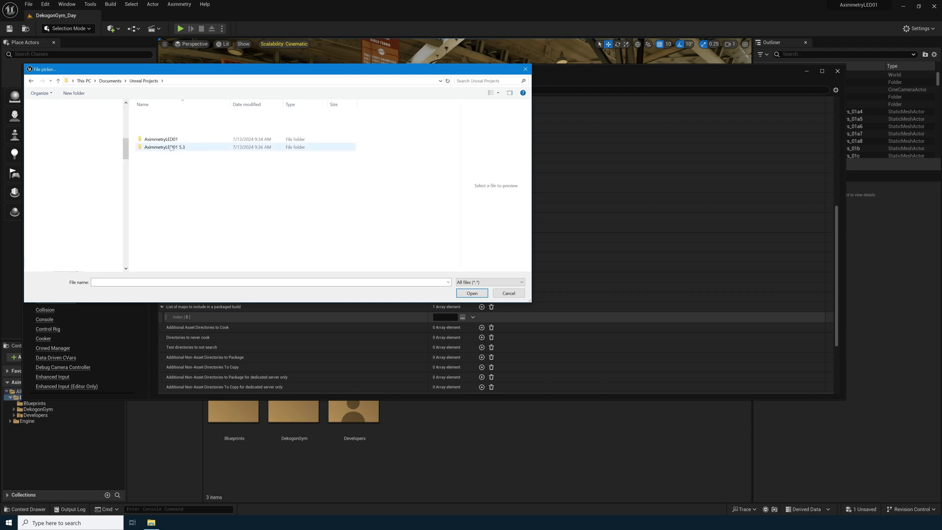
{"action": "left_click", "coordinate": [138, 147]}
{"action": "left_click", "coordinate": [156, 149]}
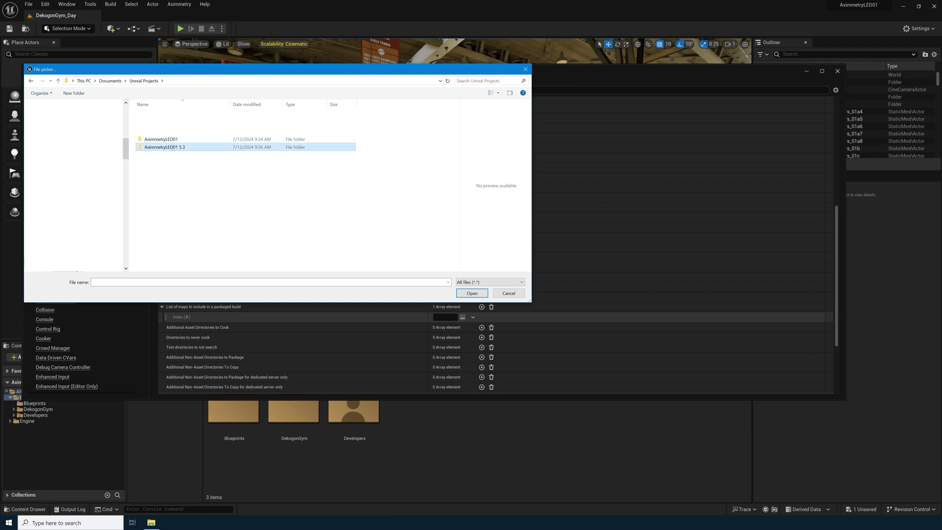
{"action": "double_click", "coordinate": [141, 149]}
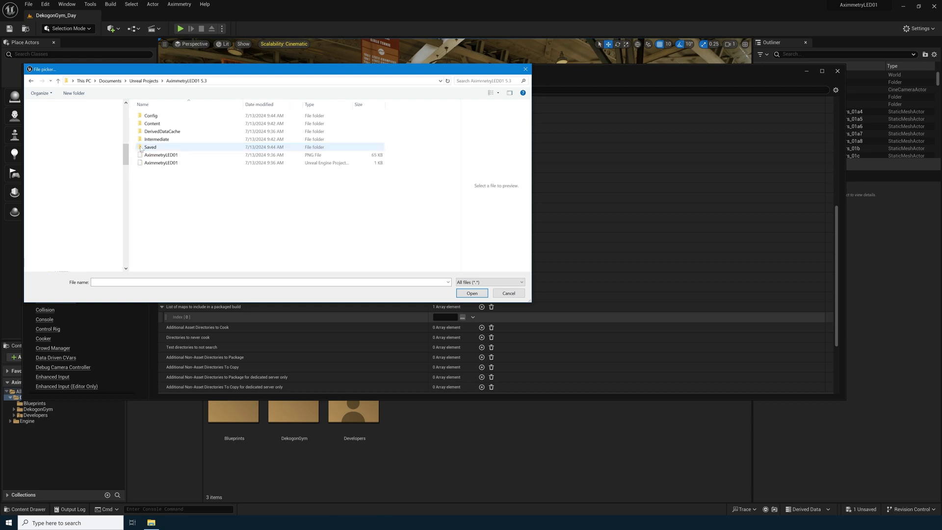
{"action": "double_click", "coordinate": [152, 125]}
{"action": "double_click", "coordinate": [152, 125]}
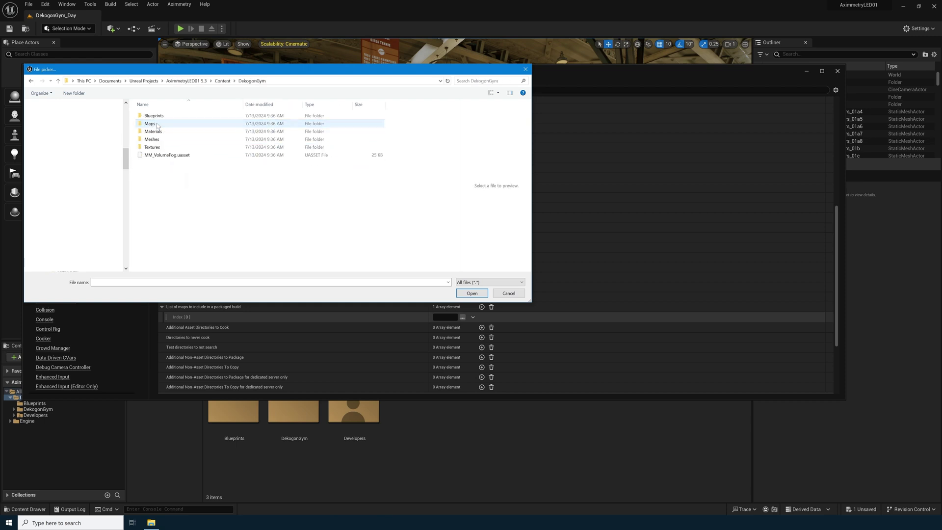
{"action": "double_click", "coordinate": [150, 123]}
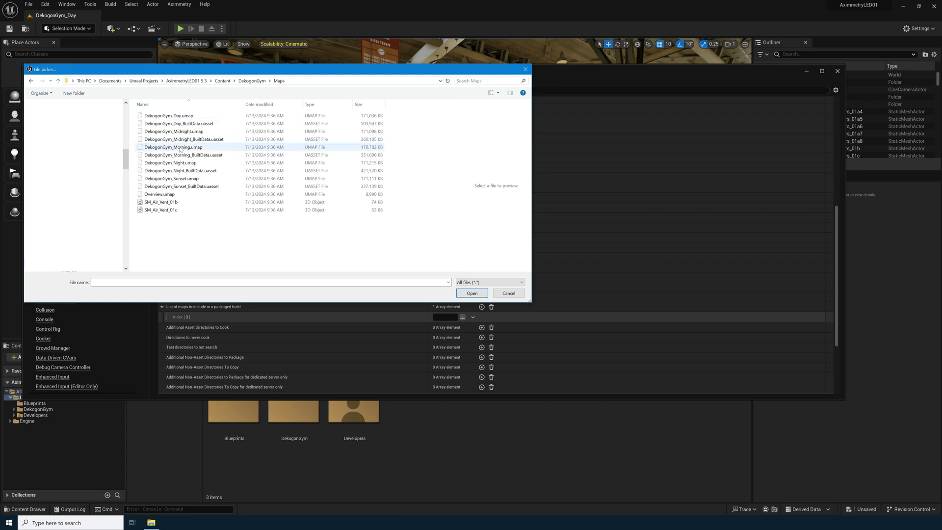
{"action": "left_click", "coordinate": [167, 117]}
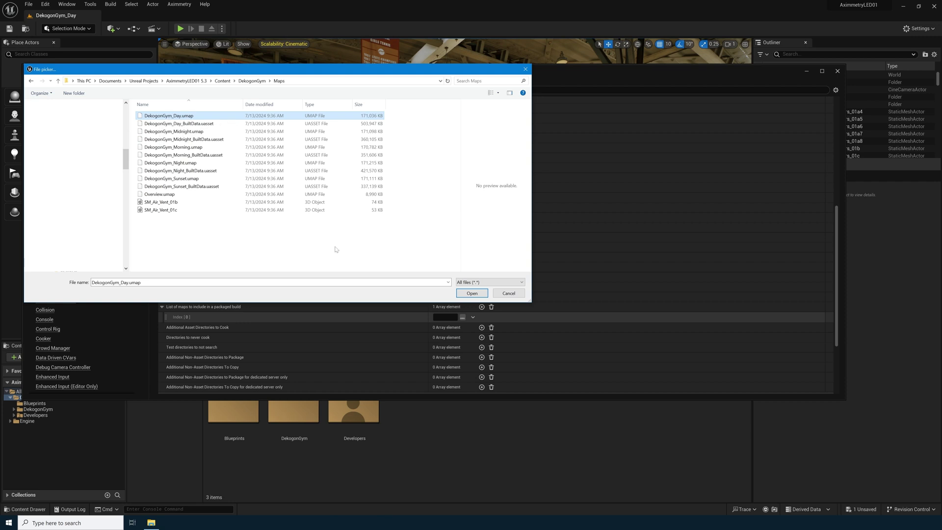
{"action": "left_click", "coordinate": [467, 294]}
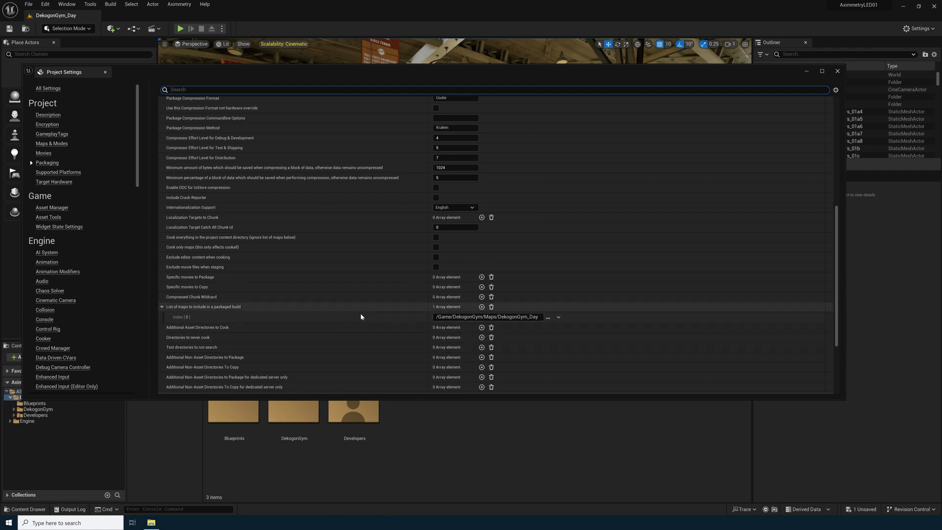
- In the engine's Input project settings, set Default Touch Interface to None and disable Show Console on Four Finger Tap
{"action": "scroll", "coordinate": [100, 230], "scroll_direction": "down", "scroll_amount": 3}
{"action": "scroll", "coordinate": [100, 230], "scroll_direction": "down", "scroll_amount": 3}
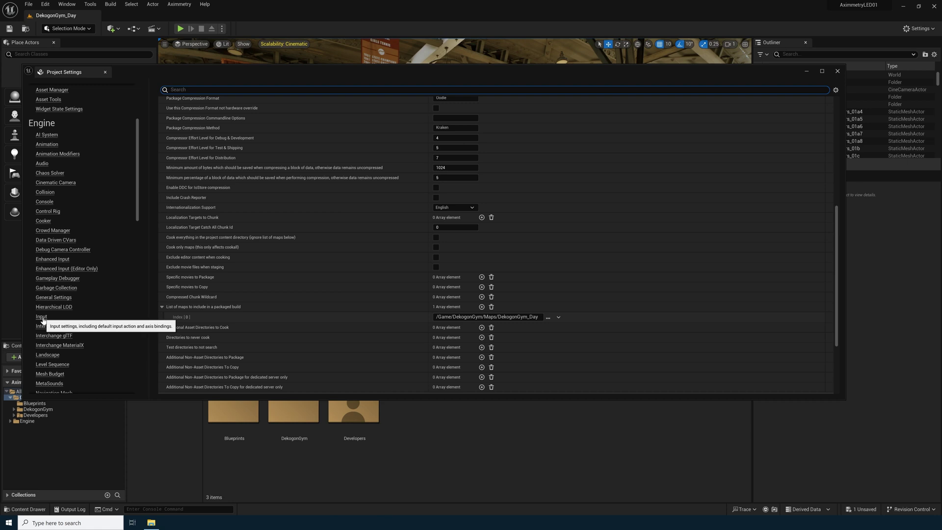
{"action": "left_click", "coordinate": [42, 319]}
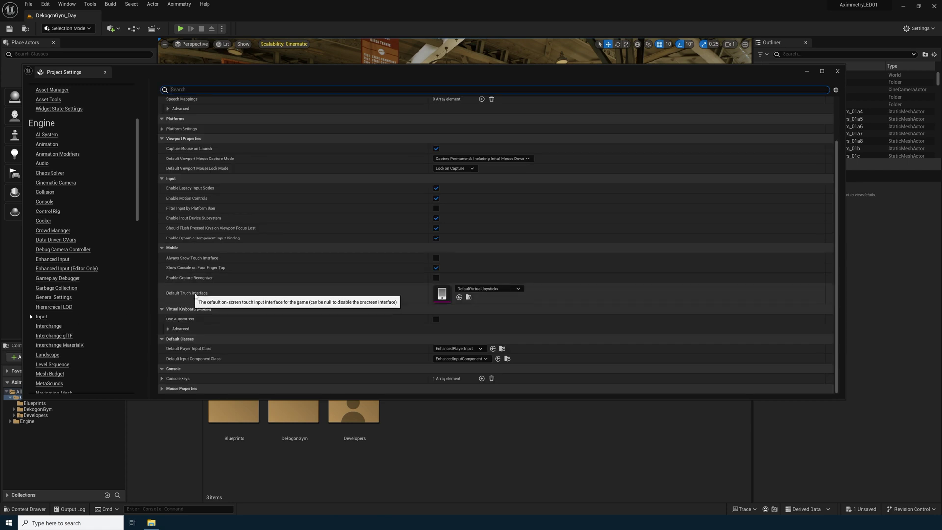
{"action": "left_click", "coordinate": [467, 289]}
{"action": "left_click", "coordinate": [476, 332]}
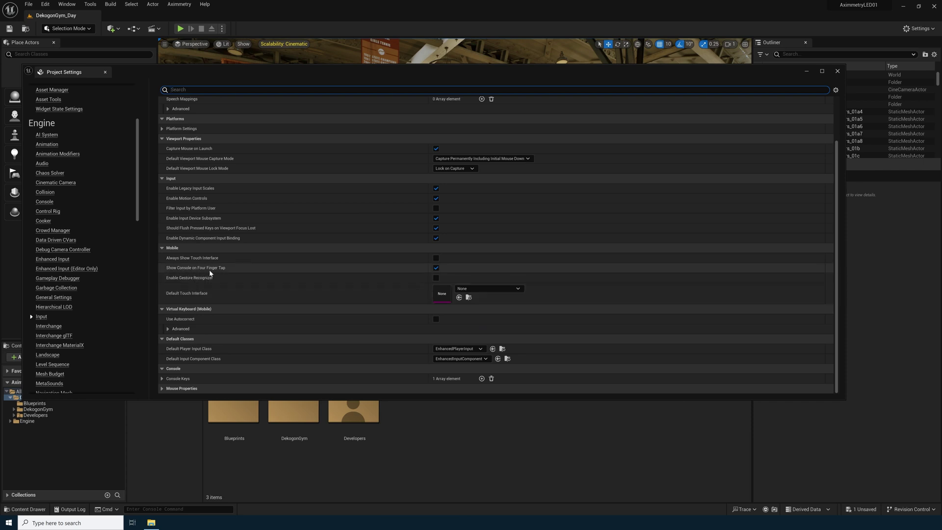
{"action": "left_click", "coordinate": [436, 268]}
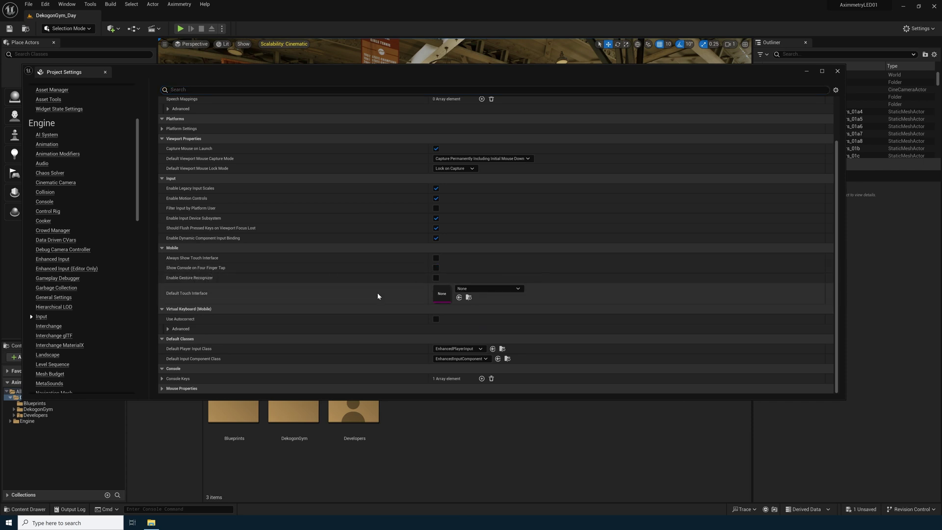
{"action": "left_click", "coordinate": [838, 71]}
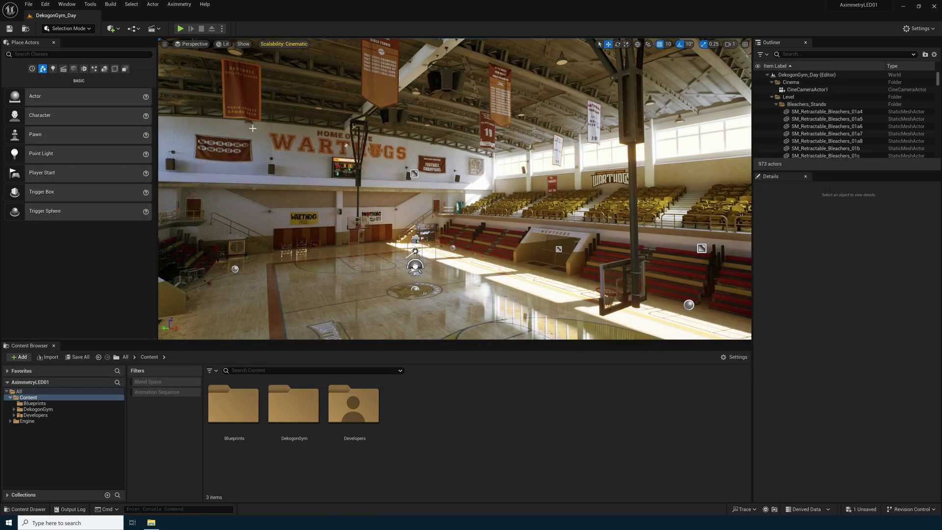
- Add an Aximmetry LED wall camera (tracked, 1-4 walls) to the DekogonGym_Day level
{"action": "left_click", "coordinate": [180, 5]}
{"action": "mouse_move", "coordinate": [192, 15]}
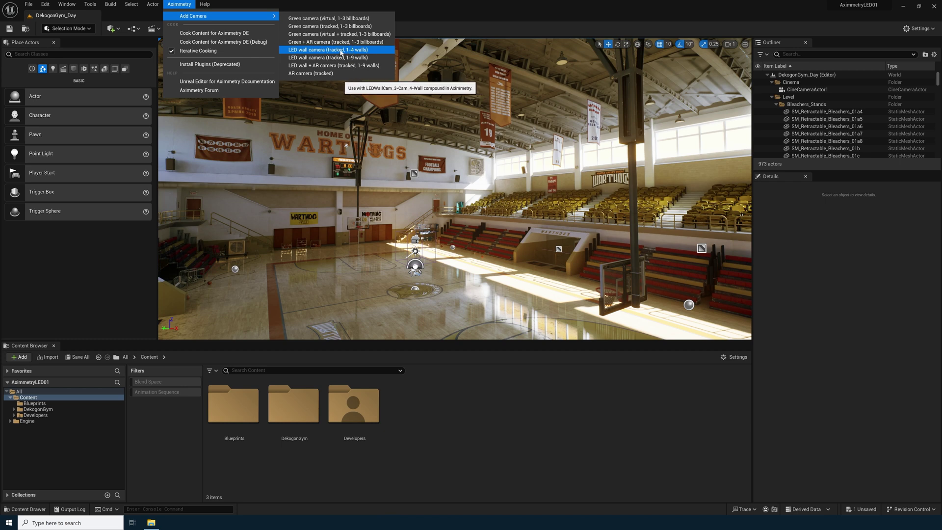
{"action": "left_click", "coordinate": [342, 51]}
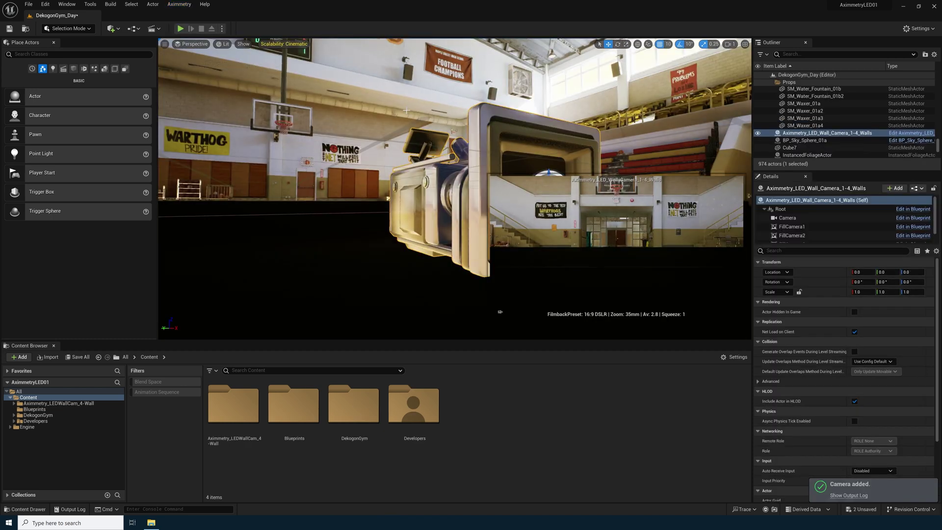
{"action": "right_click_drag", "start_coordinate": [386, 129], "coordinate": [477, 148]}
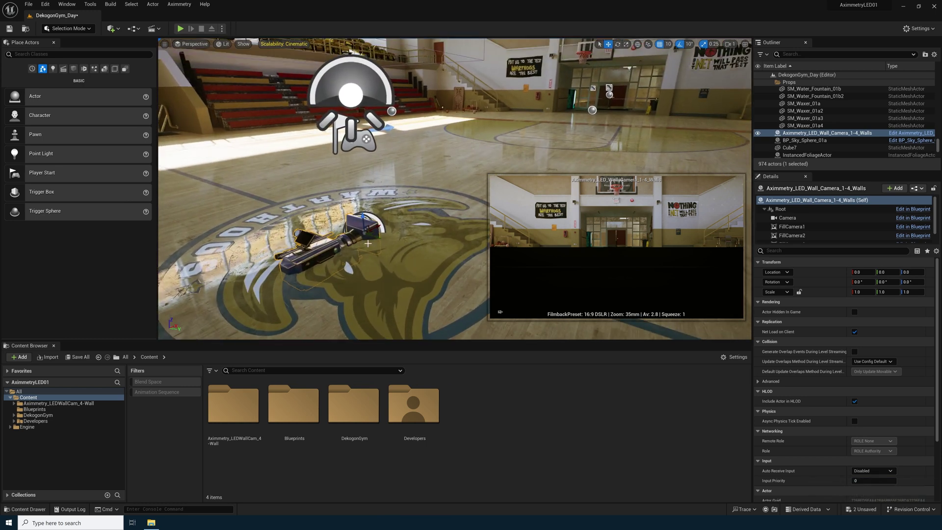
{"action": "right_click_drag", "start_coordinate": [477, 148], "coordinate": [515, 133]}
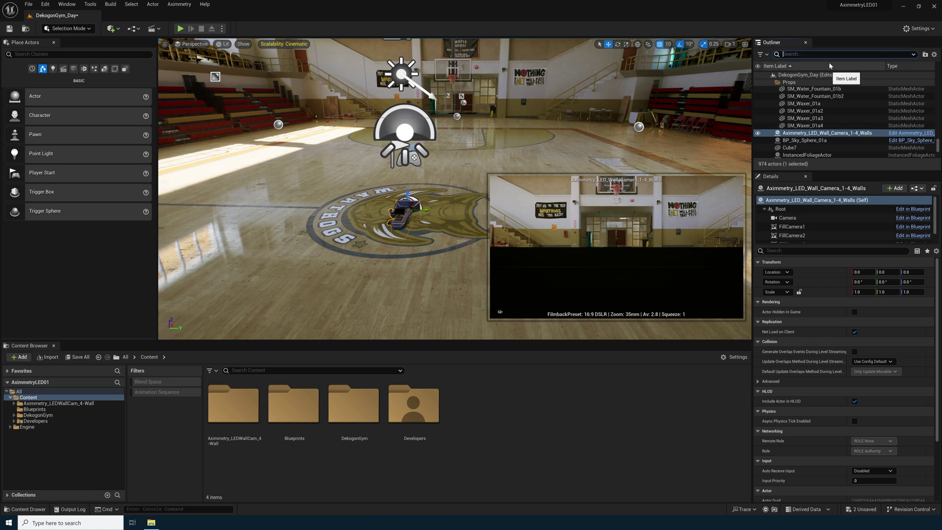
- Search the Outliner for "player" and delete the Player Start actor from the level
{"action": "type", "text": "player"}
{"action": "left_click", "coordinate": [793, 82]}
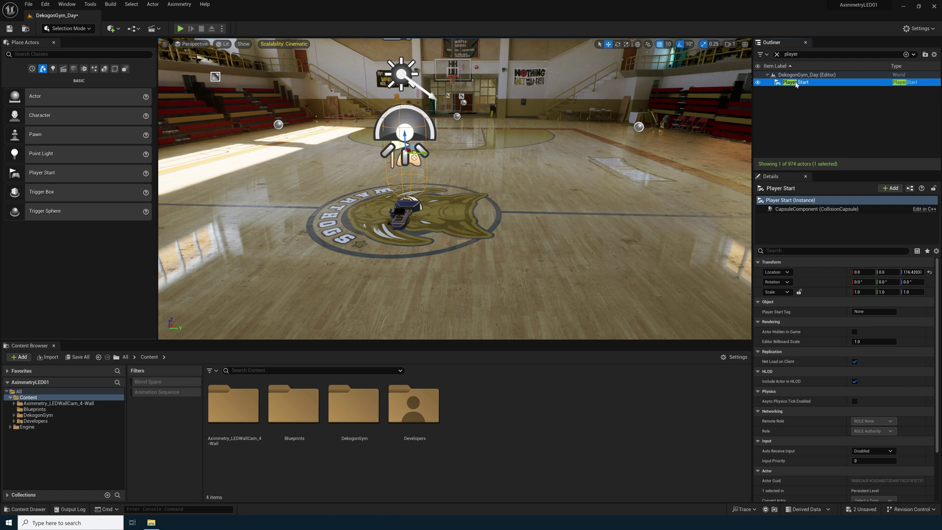
{"action": "left_click", "coordinate": [780, 83], "text": "ctrl"}
{"action": "left_click", "coordinate": [780, 84]}
{"action": "key", "text": "Delete"}
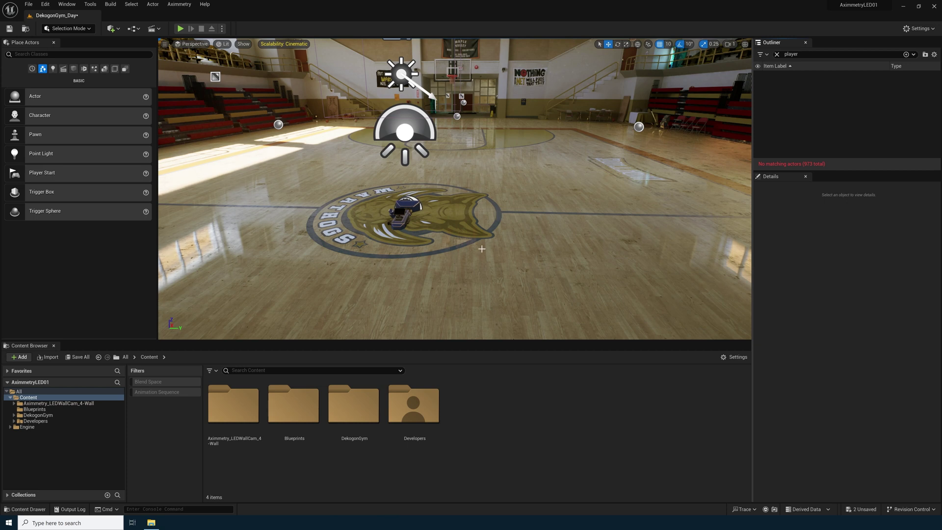
- Try raising the LED wall camera to a Z location of 50 and reset its location to the default
{"action": "left_click", "coordinate": [407, 218]}
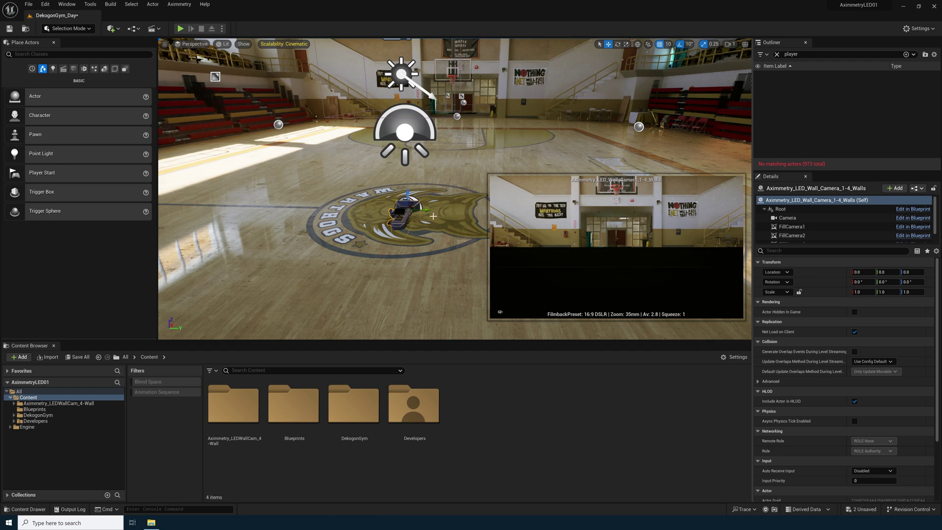
{"action": "right_click_drag", "start_coordinate": [436, 216], "coordinate": [398, 229]}
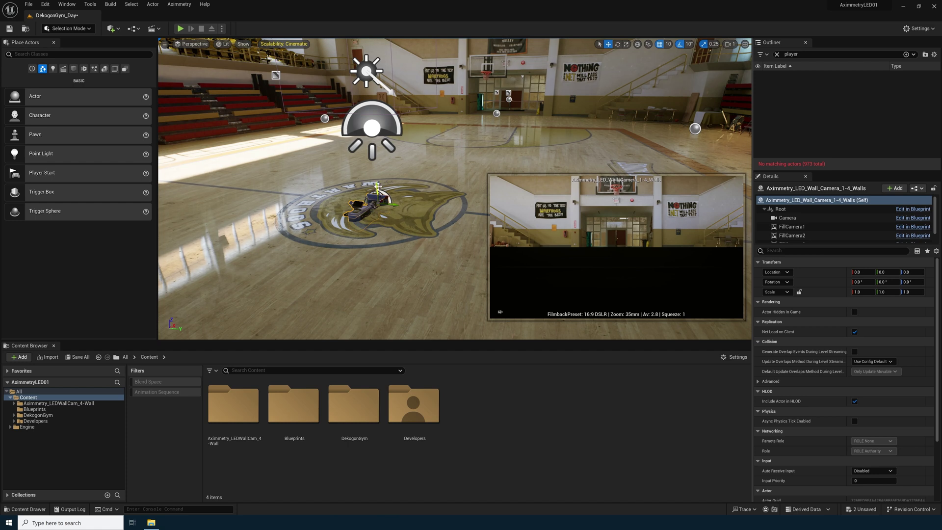
{"action": "left_click_drag", "start_coordinate": [377, 189], "coordinate": [408, 175]}
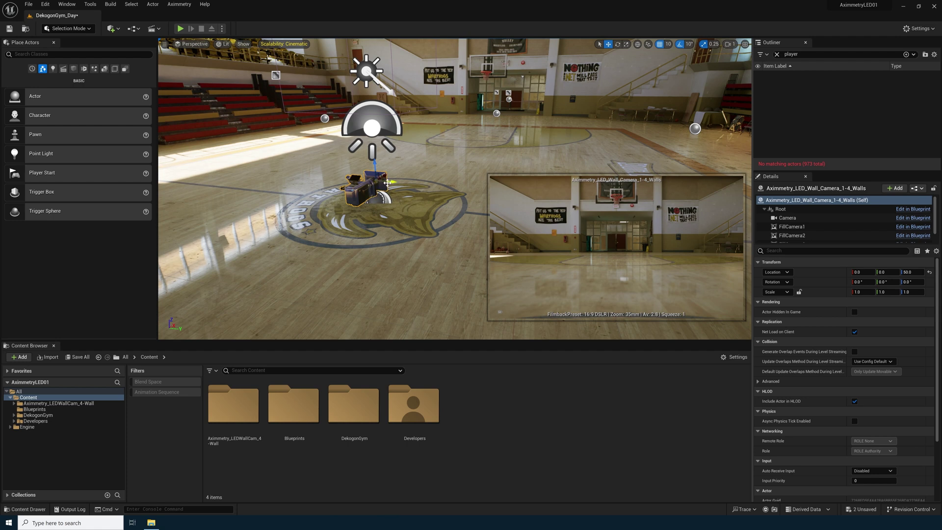
{"action": "mouse_move", "coordinate": [387, 182]}
{"action": "left_mouse_down"}
{"action": "mouse_move", "coordinate": [358, 182]}
{"action": "mouse_move", "coordinate": [392, 182]}
{"action": "left_mouse_up"}
{"action": "left_click", "coordinate": [929, 272]}
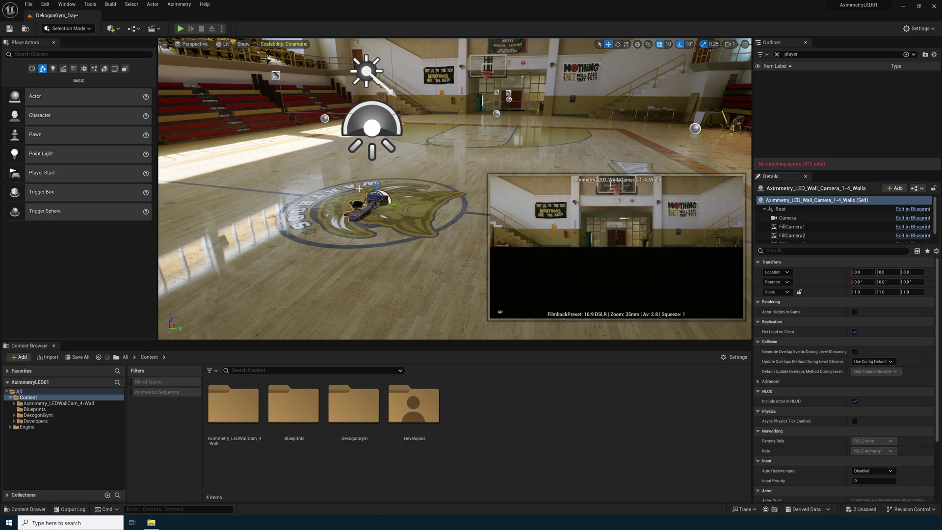
- Clear the Outliner search filter and cook the project's content for Aximmetry DE
{"action": "right_click_drag", "start_coordinate": [444, 181], "coordinate": [405, 200]}
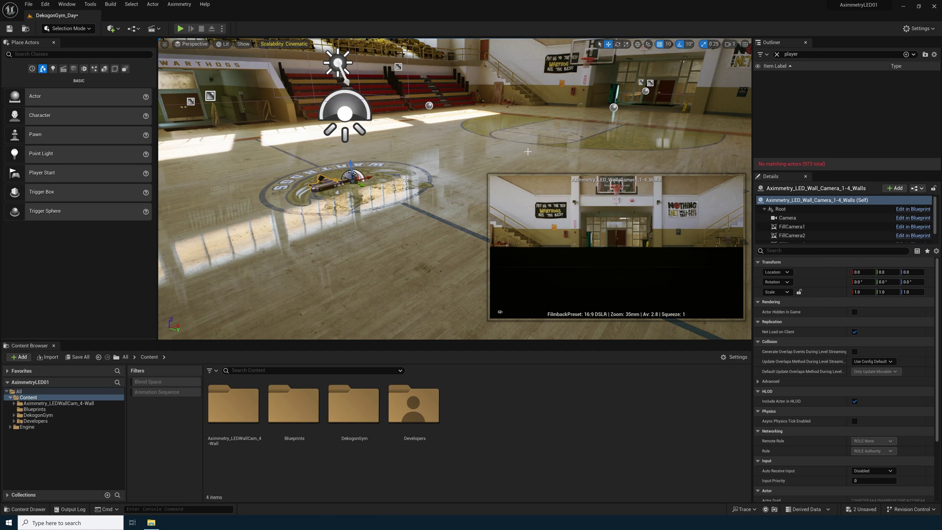
{"action": "left_click", "coordinate": [777, 54]}
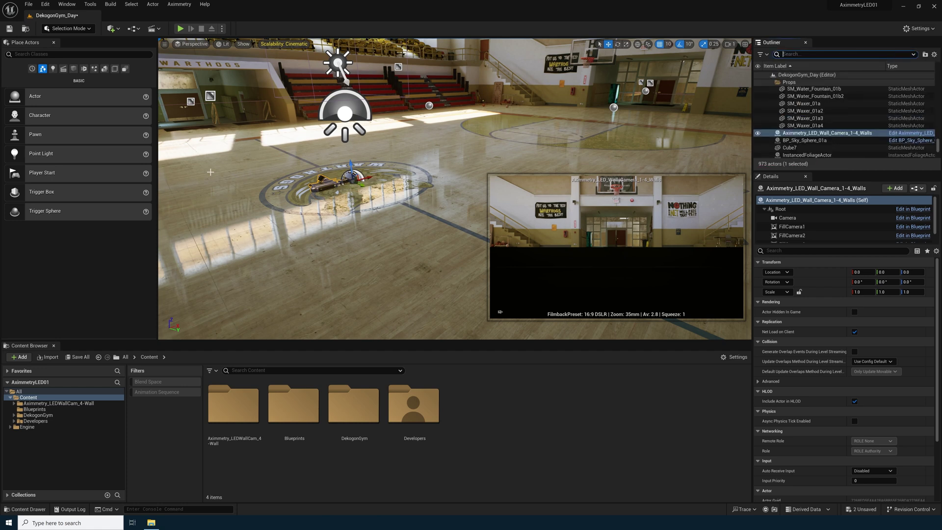
{"action": "left_click", "coordinate": [177, 4]}
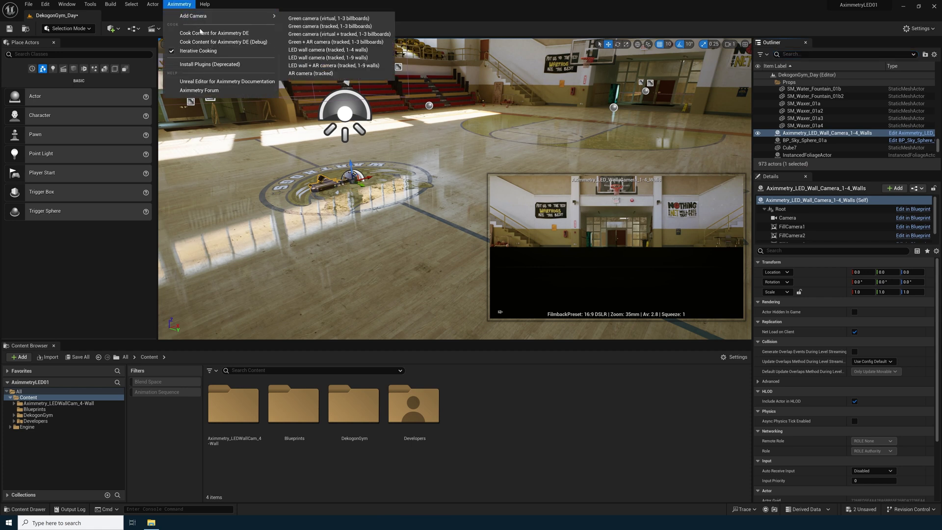
{"action": "left_click", "coordinate": [226, 34]}
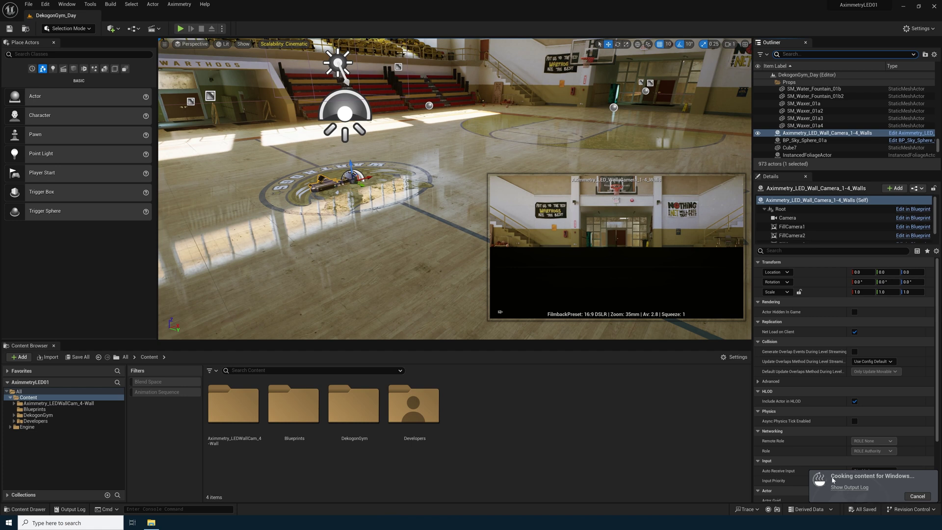
- Open the Output Log and examine the messages from the content cooking process
{"action": "left_click", "coordinate": [66, 4]}
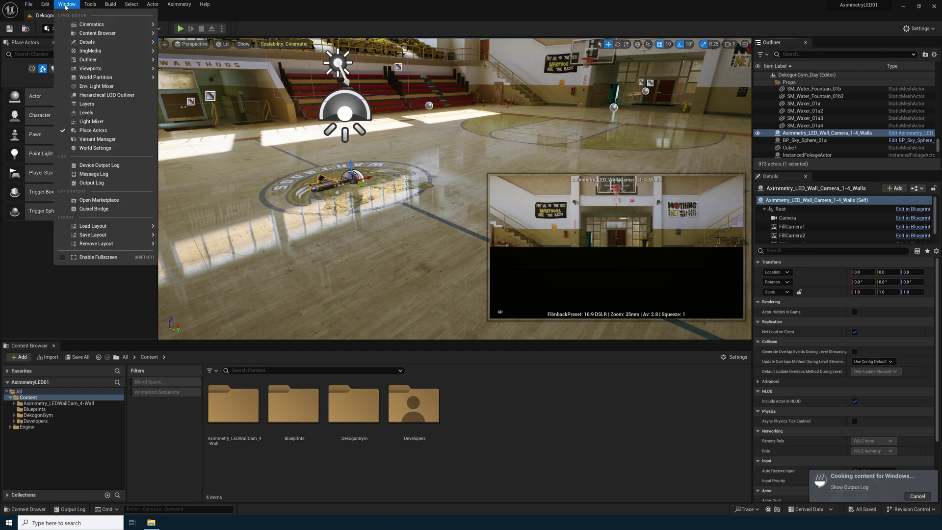
{"action": "left_click", "coordinate": [92, 184]}
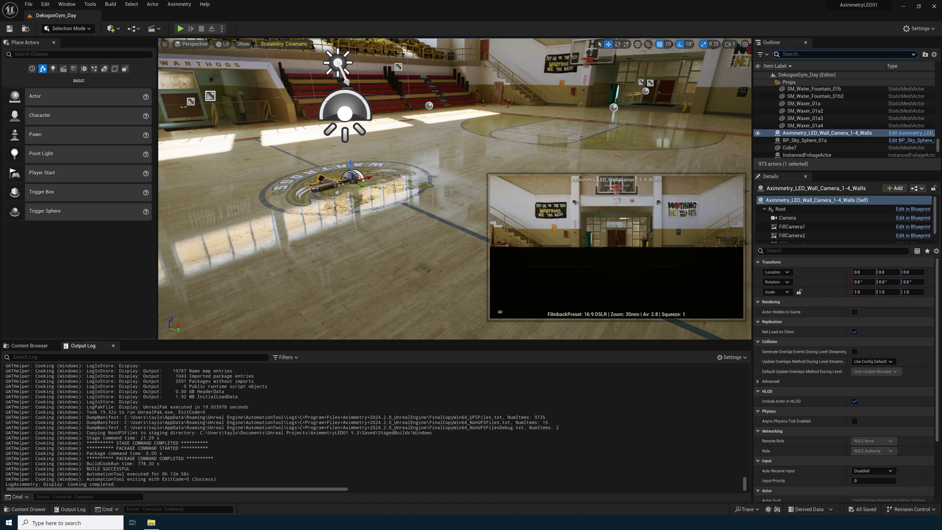
{"action": "scroll", "coordinate": [279, 426], "scroll_direction": "up", "scroll_amount": 5}
{"action": "scroll", "coordinate": [279, 426], "scroll_direction": "up", "scroll_amount": 3}
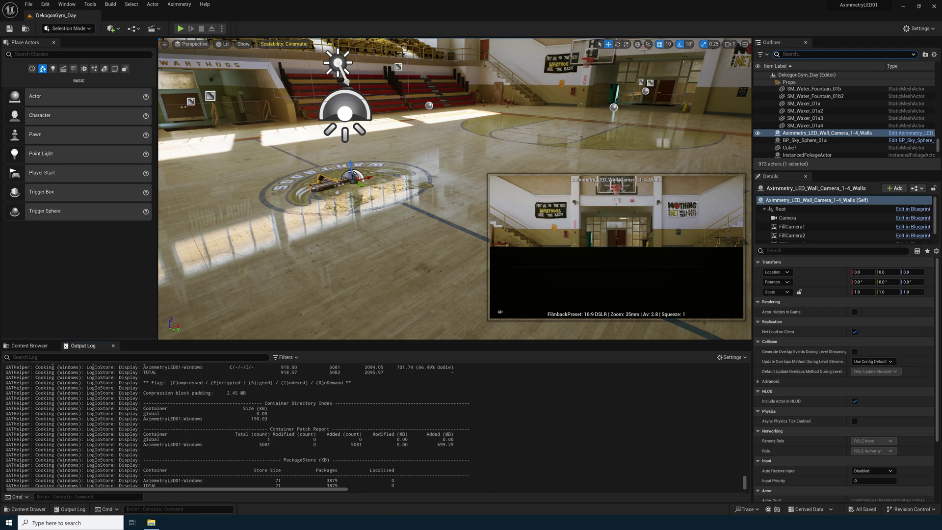
{"action": "scroll", "coordinate": [278, 426], "scroll_direction": "down", "scroll_amount": 8}
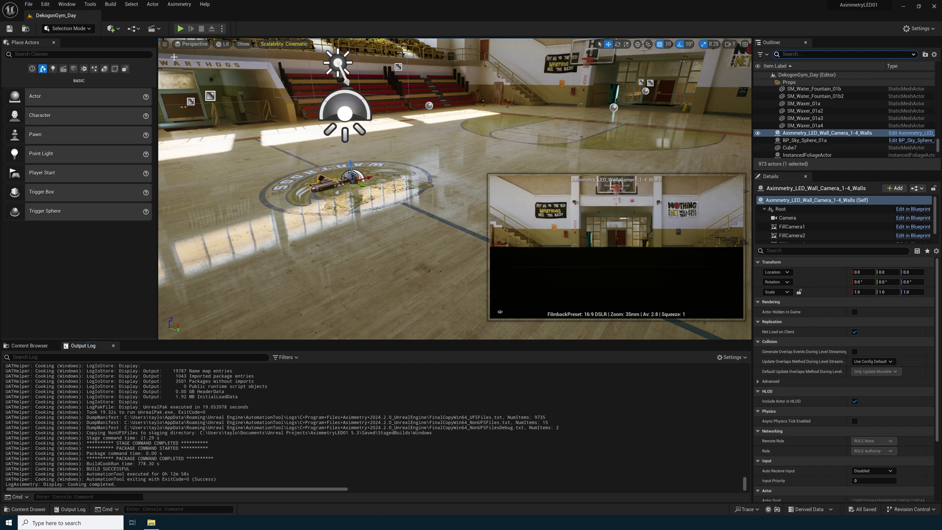
- Save the DekogonGym_Day level and close the Unreal Editor
{"action": "left_click", "coordinate": [9, 29]}
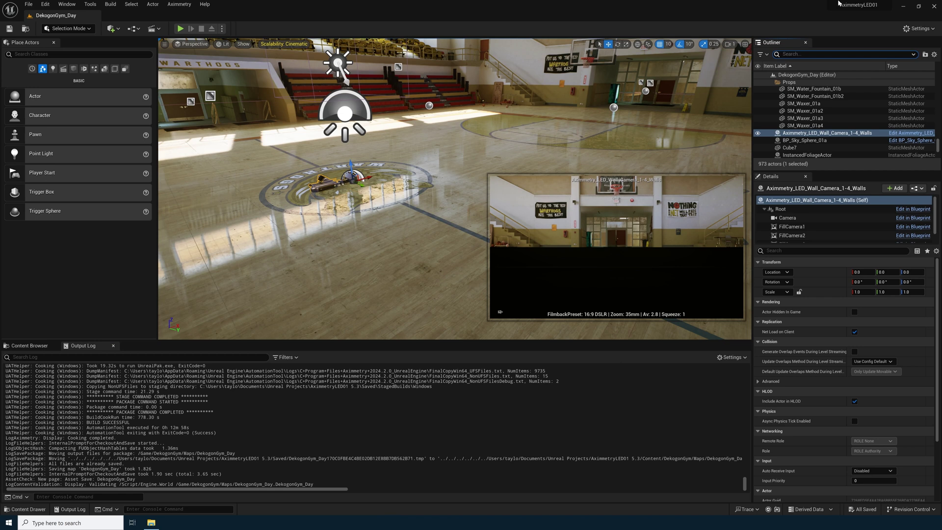
{"action": "left_click", "coordinate": [934, 7]}
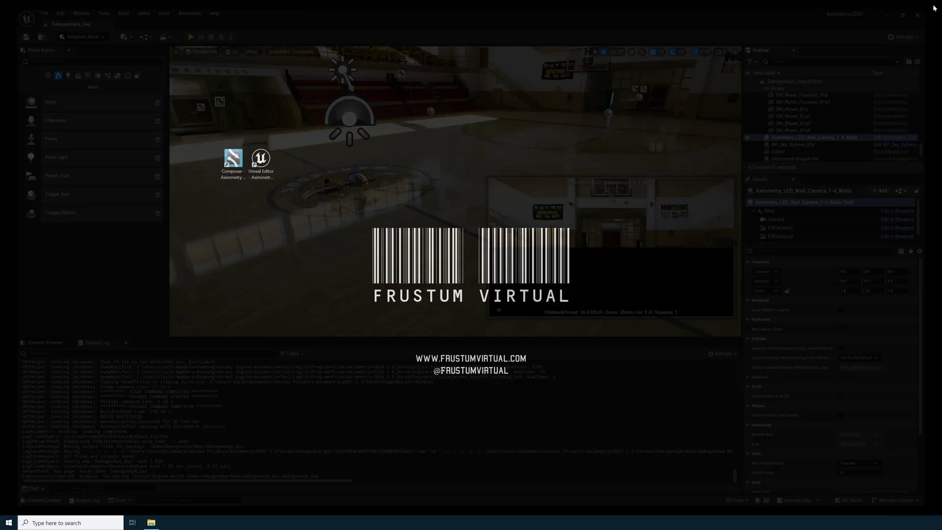